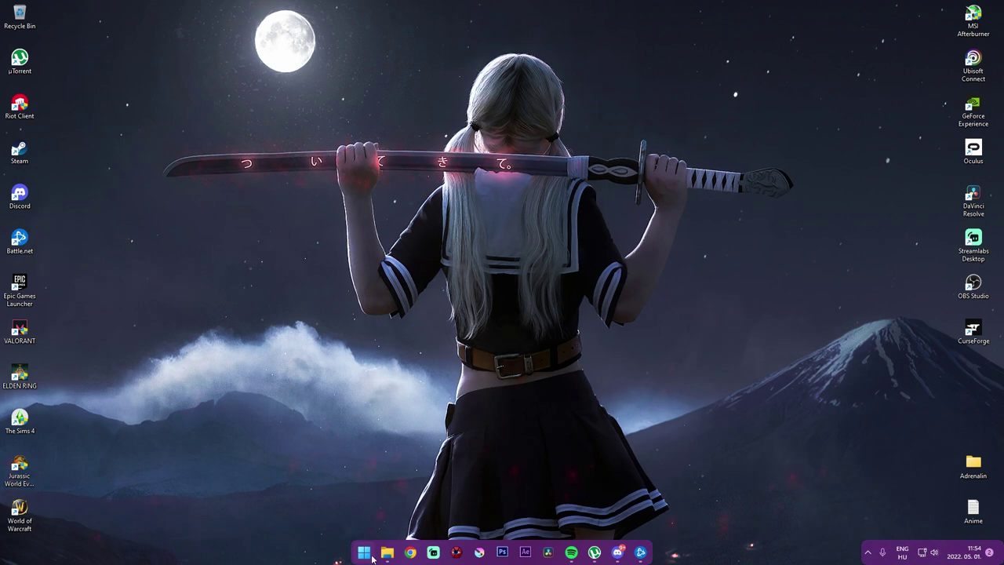
pyautogui.click(867, 551)
pyautogui.click(733, 486)
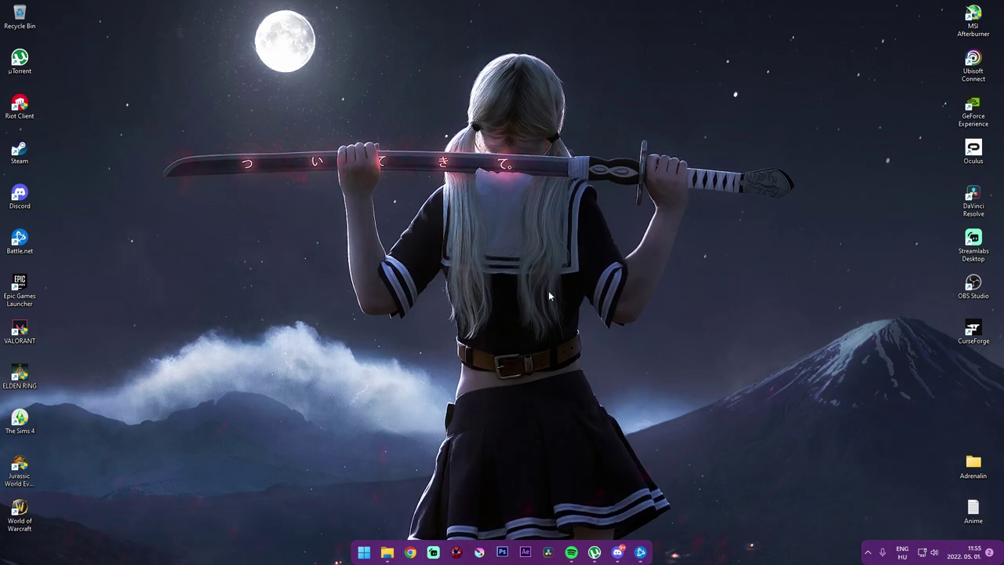
# Search Windows for "store" and open the Microsoft Store
pyautogui.rightClick(363, 553)
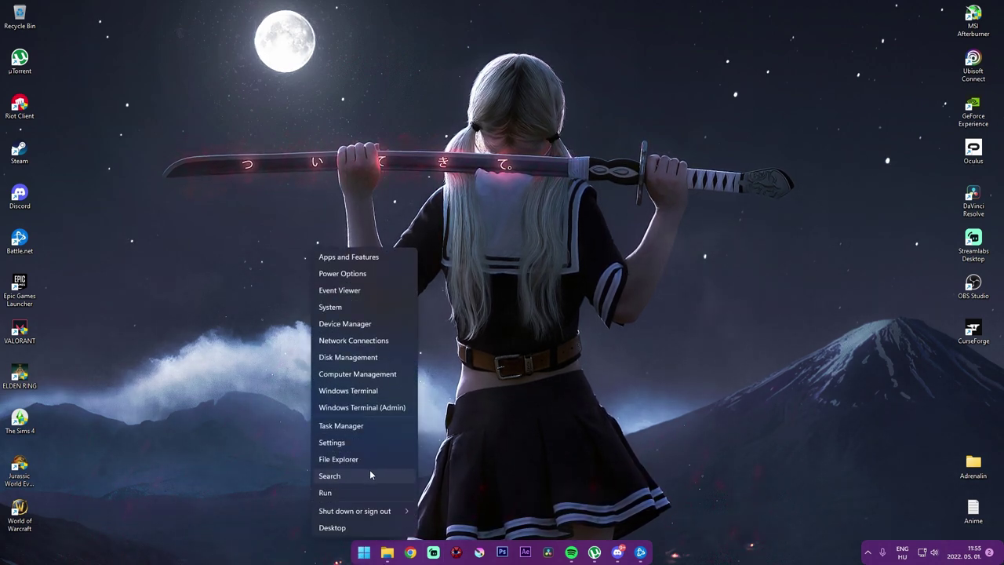
pyautogui.click(367, 471)
pyautogui.write('store')
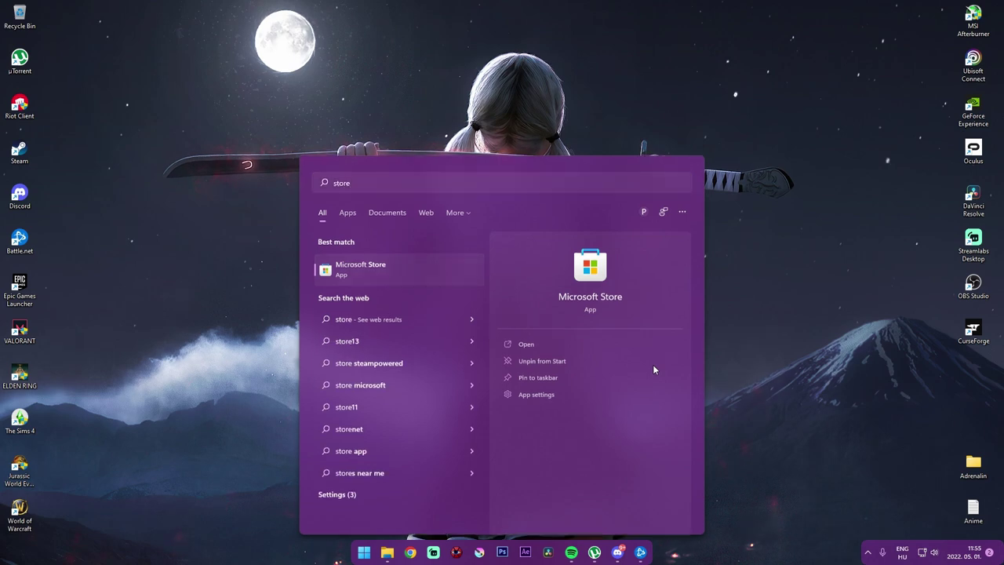
pyautogui.press('Return')
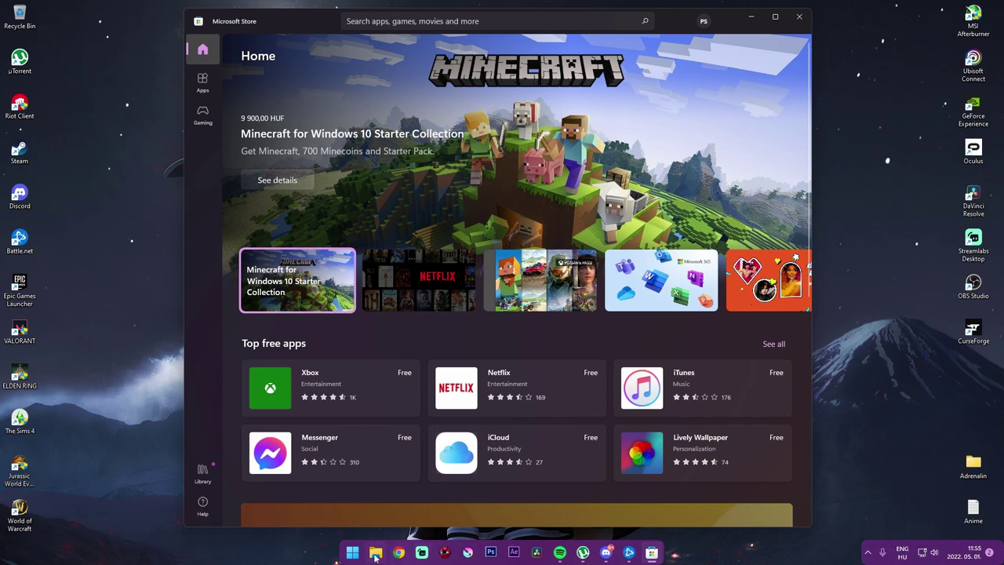
# Open Task Manager, look through the running processes, and minimise its window
pyautogui.click(869, 504)
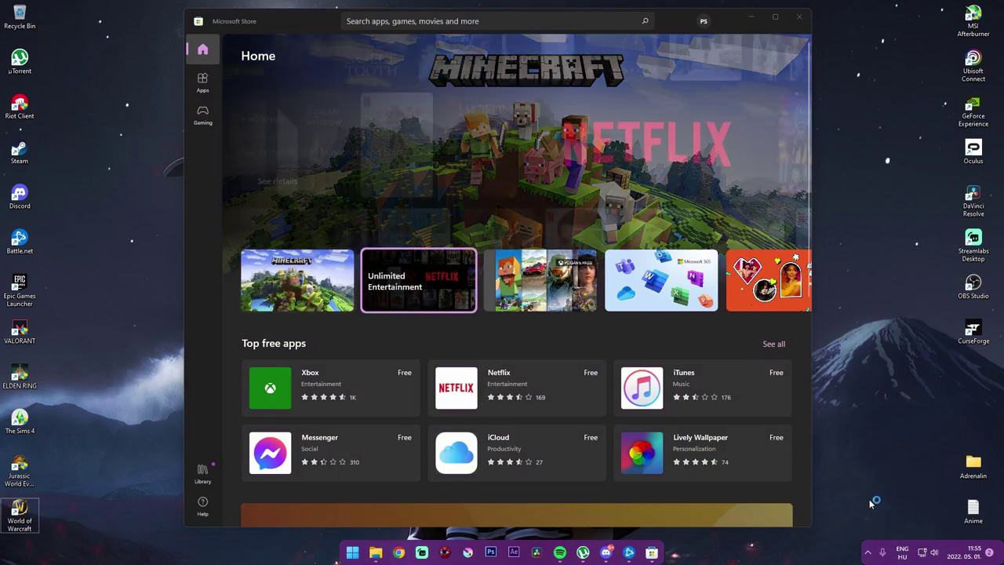
pyautogui.hotkey('ctrl', 'alt', 'Delete')
pyautogui.click(499, 321)
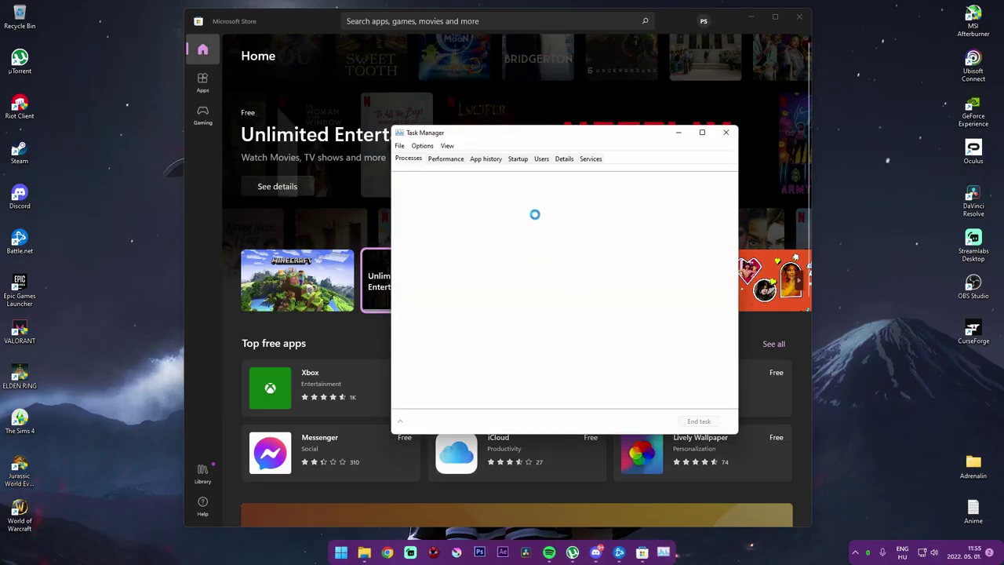
pyautogui.moveTo(495, 134); pyautogui.dragTo(450, 145)
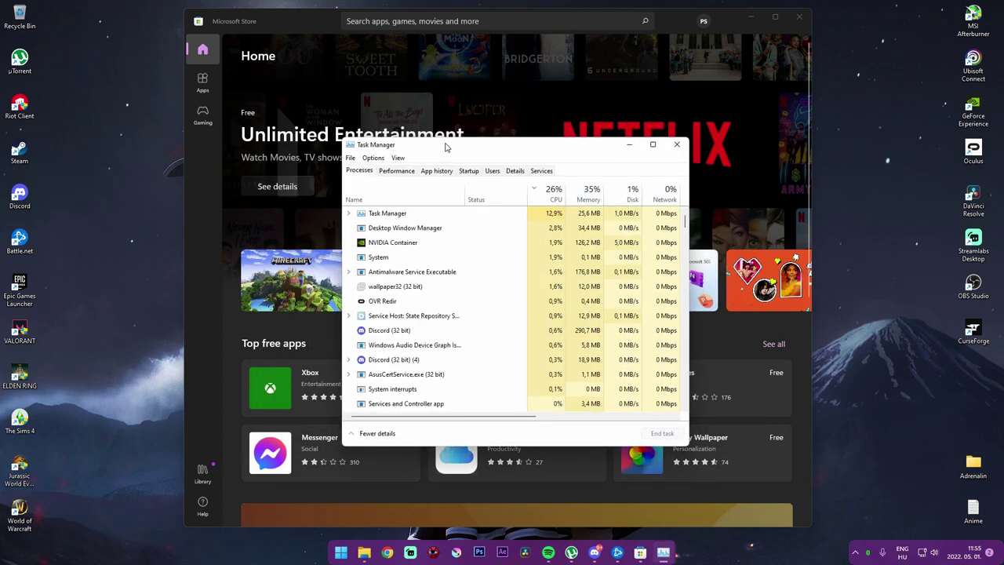
pyautogui.click(448, 264)
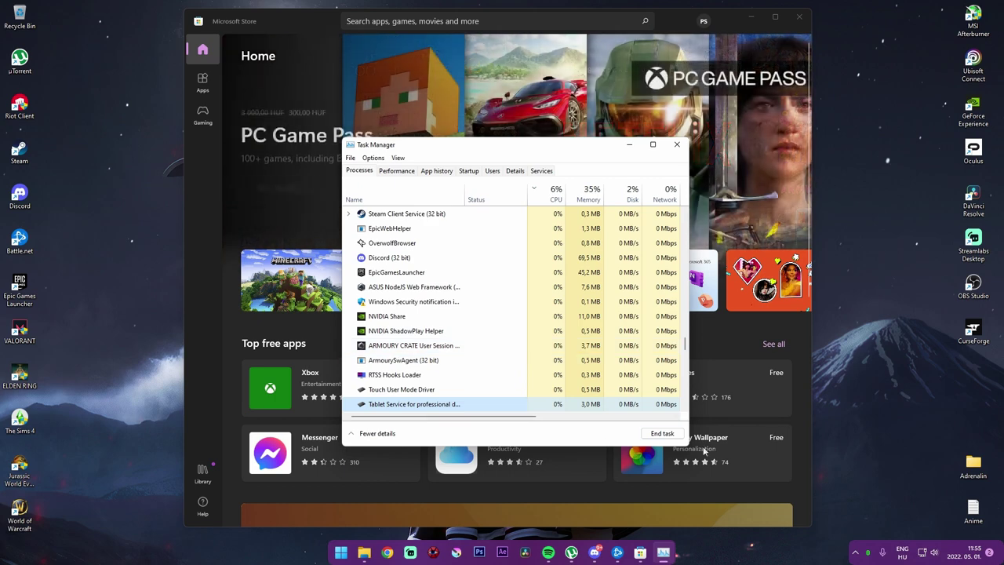
pyautogui.click(629, 145)
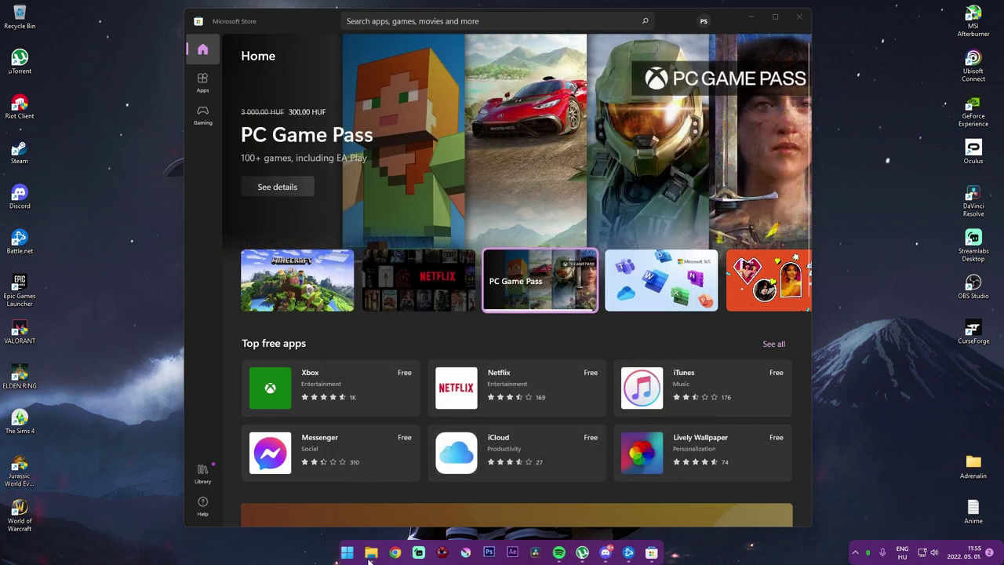
# Open File Explorer, look into the Games (F:) and Local Disk (D:) drives, and close the window
pyautogui.press('super+e')
pyautogui.moveTo(494, 90); pyautogui.dragTo(509, 89)
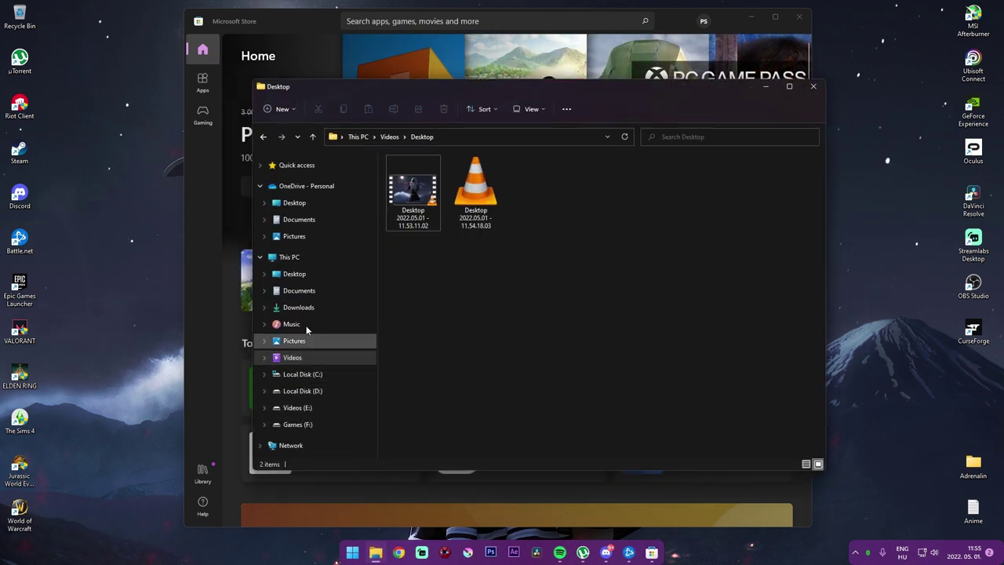
pyautogui.click(289, 256)
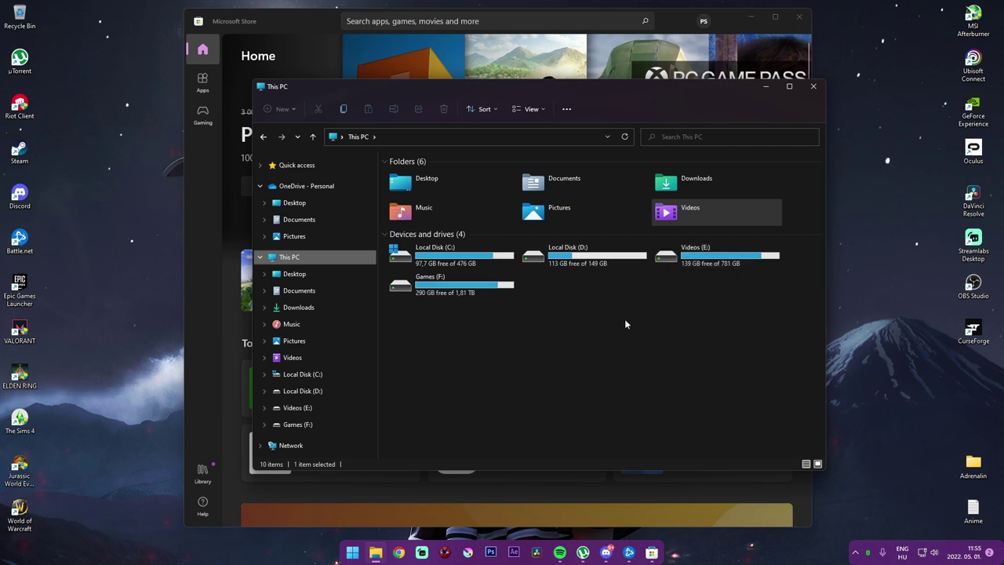
pyautogui.doubleClick(483, 294)
pyautogui.hotkey('alt', 'Left')
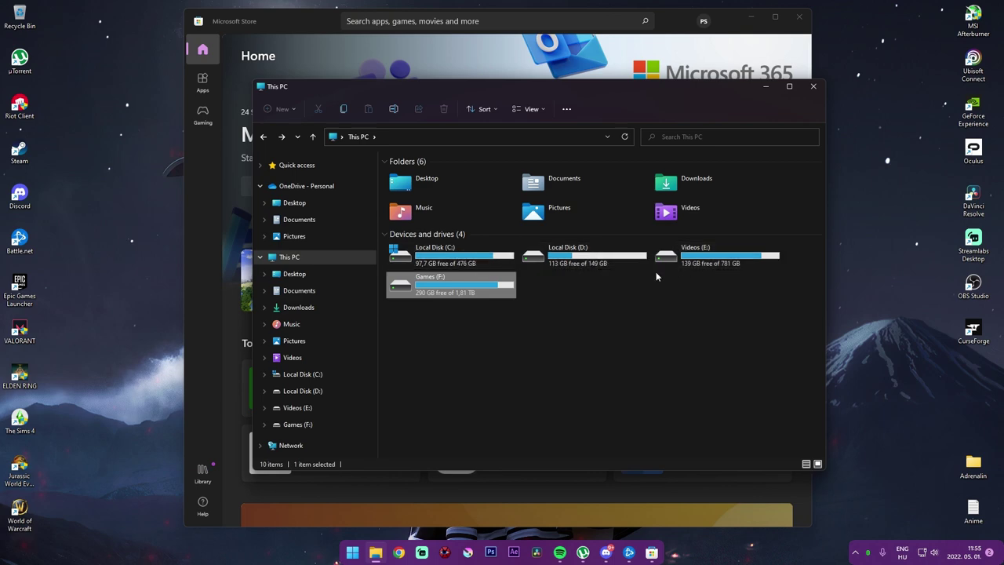
pyautogui.doubleClick(628, 262)
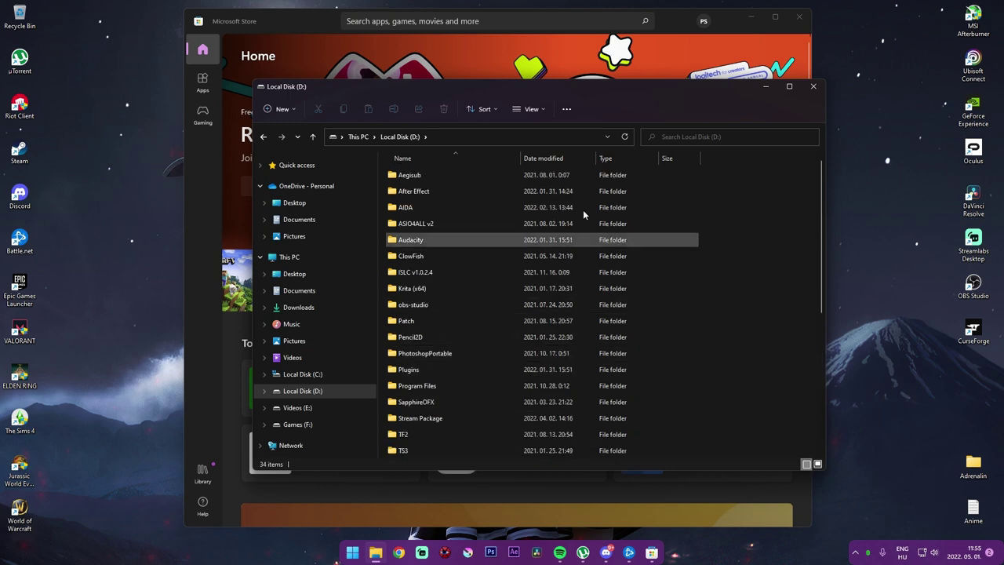
pyautogui.click(813, 87)
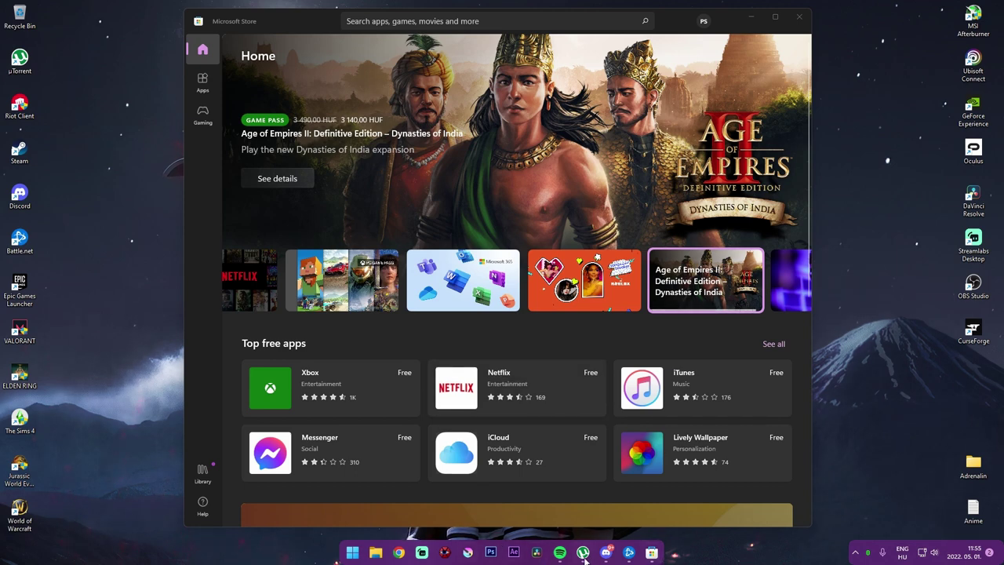
# Repeat the earlier "RoundeTB" search in the Microsoft Store and open the RoundedTB app page
pyautogui.moveTo(589, 552)
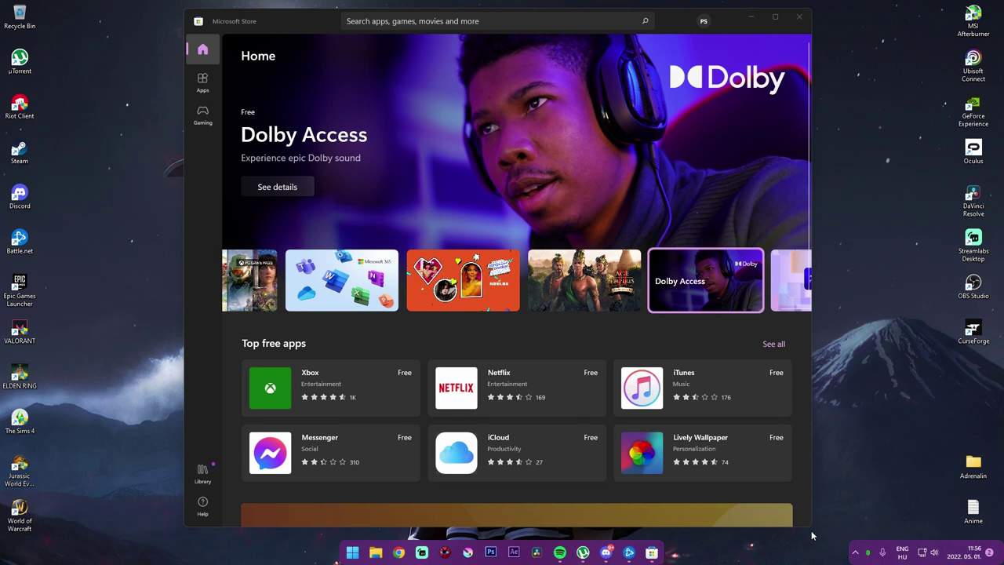
pyautogui.moveTo(323, 25); pyautogui.dragTo(318, 37)
pyautogui.click(374, 29)
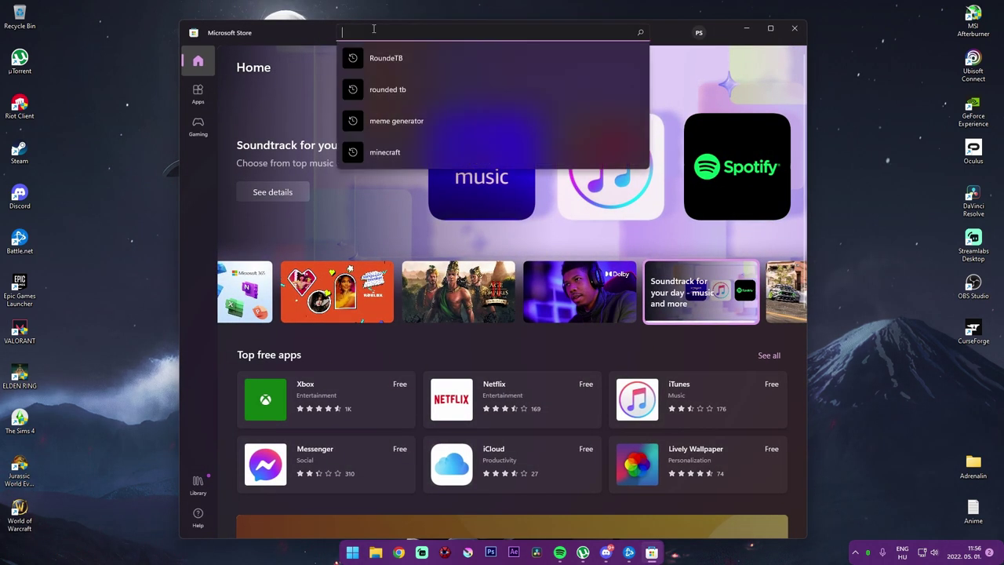
pyautogui.click(402, 59)
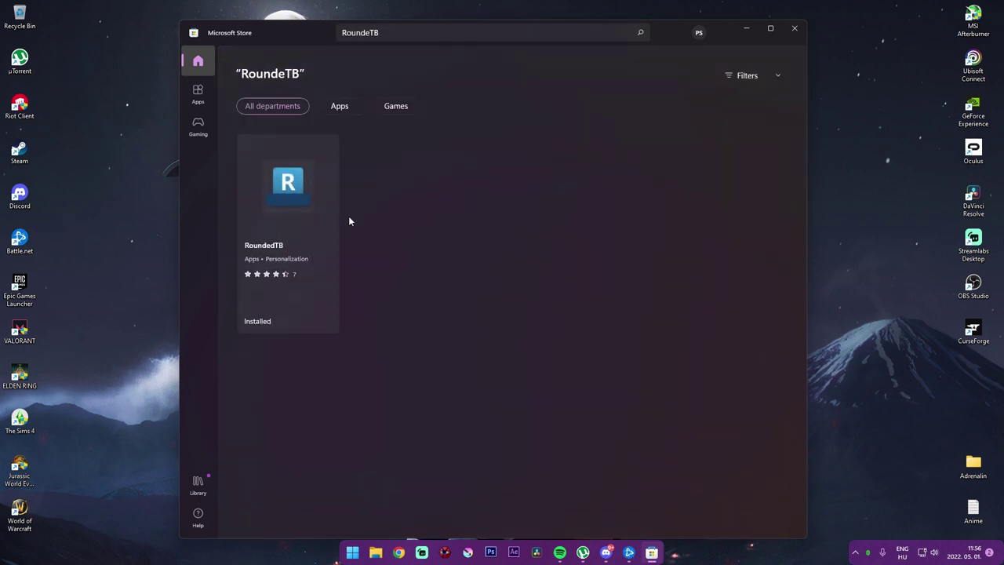
pyautogui.click(291, 206)
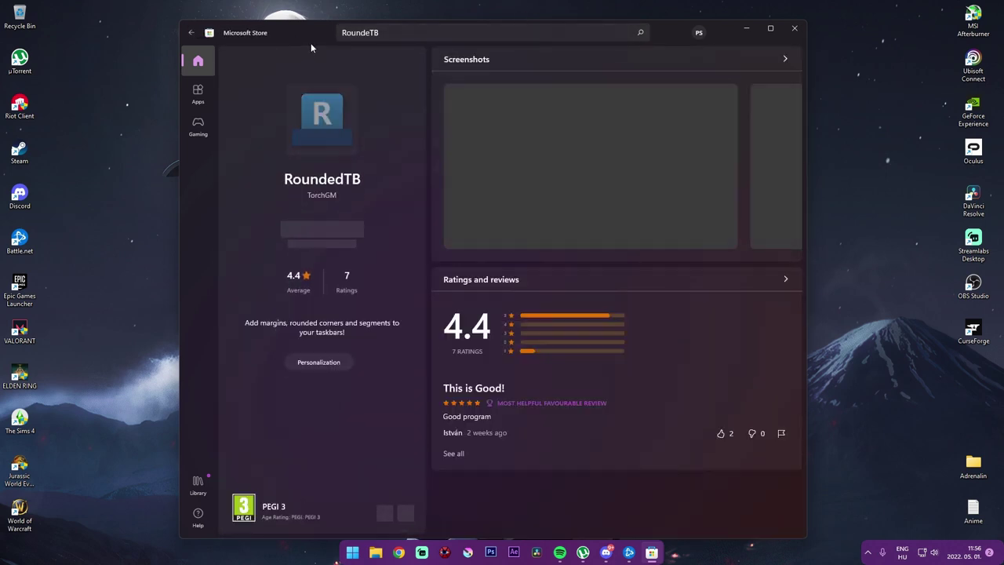
pyautogui.moveTo(310, 33); pyautogui.dragTo(312, 24)
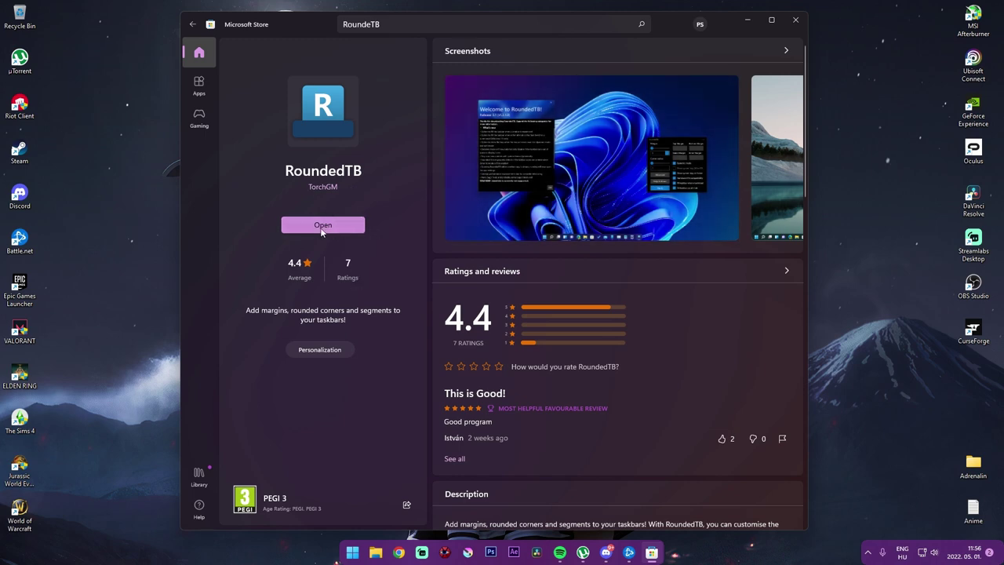
# Launch RoundedTB from its store page, close the Microsoft Store, and reposition the RoundedTB window
pyautogui.click(343, 226)
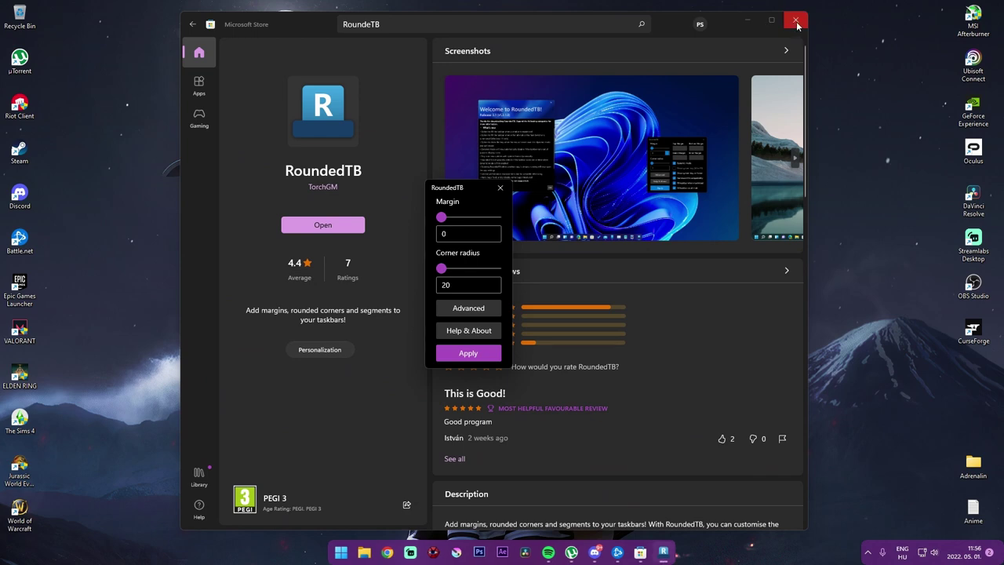
pyautogui.click(795, 22)
pyautogui.moveTo(460, 182); pyautogui.dragTo(477, 153)
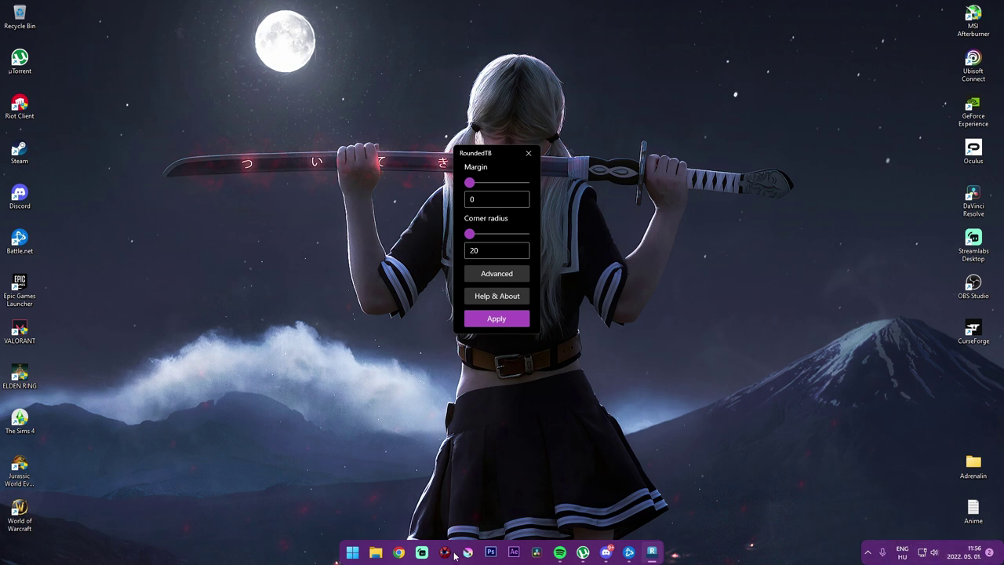
# Set both the taskbar margin and the corner radius to 10 and apply the settings
pyautogui.click(484, 198)
pyautogui.click(477, 249)
pyautogui.click(471, 200)
pyautogui.write('1')
pyautogui.doubleClick(469, 250)
pyautogui.write('10')
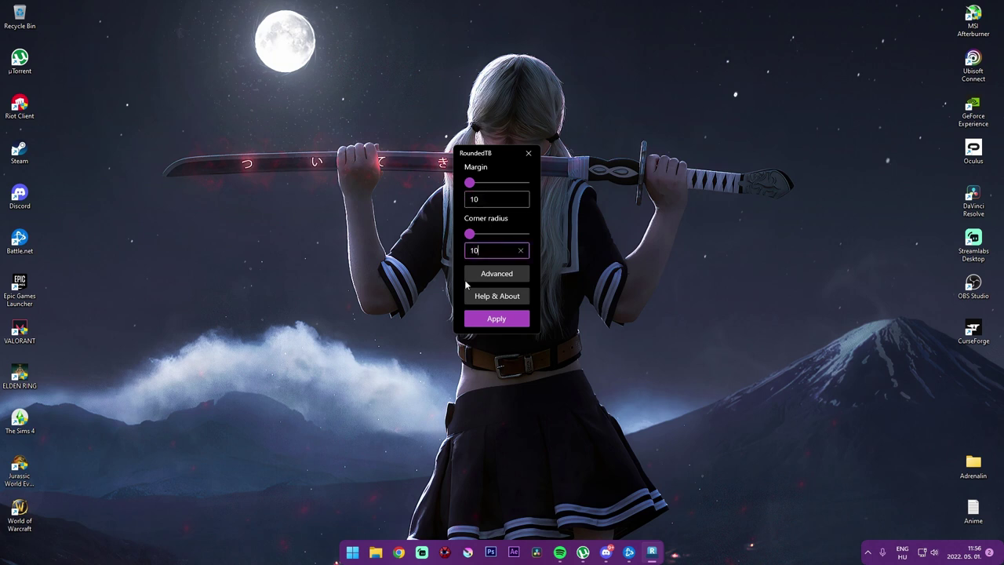
pyautogui.click(498, 320)
# Set both the taskbar margin and the corner radius to 50 and apply the settings
pyautogui.doubleClick(474, 200)
pyautogui.write('50')
pyautogui.doubleClick(474, 250)
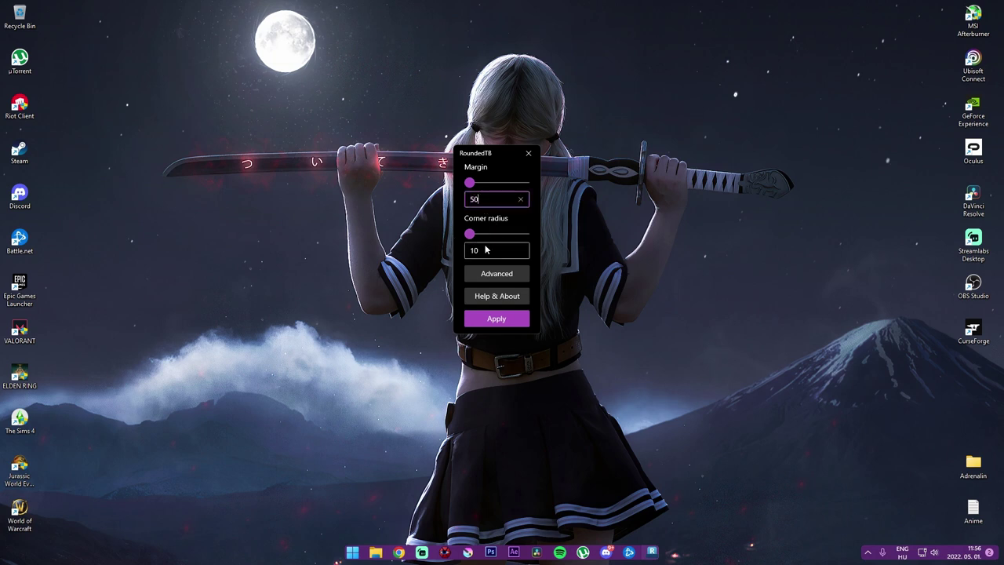
pyautogui.write('50')
pyautogui.click(509, 321)
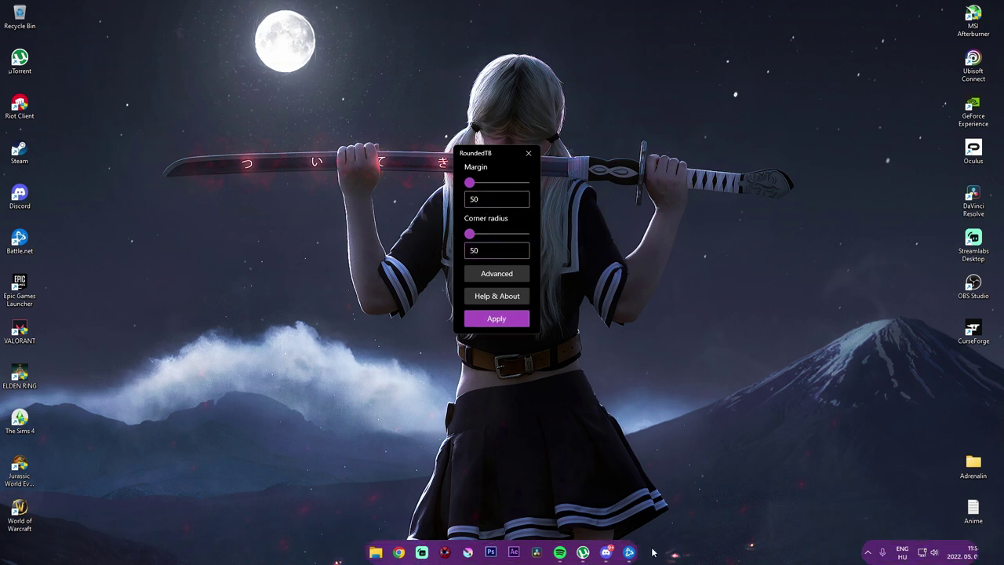
# Set the taskbar margin to 0 and apply it
pyautogui.doubleClick(474, 199)
pyautogui.write('0')
pyautogui.click(496, 319)
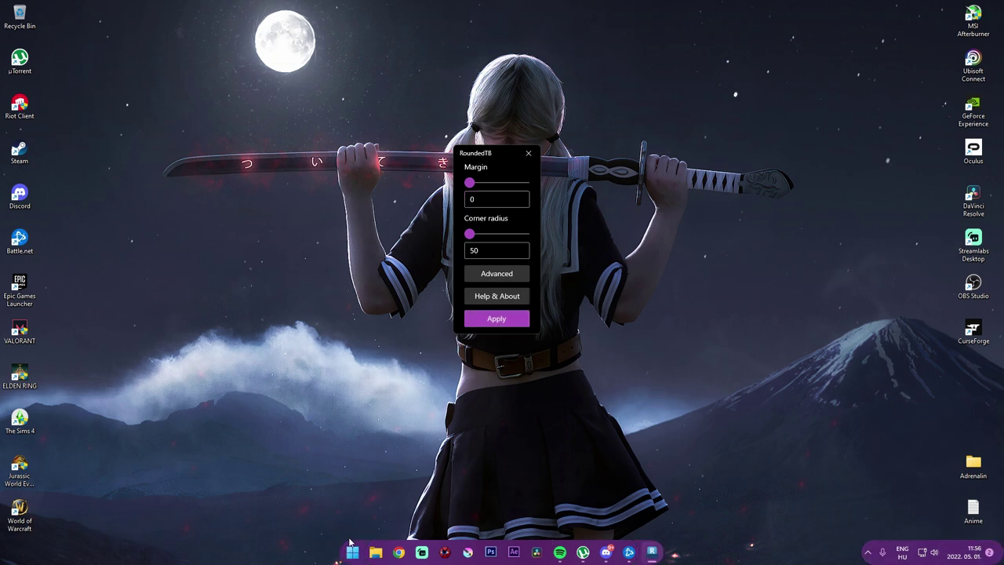
# Try corner radius values of 30, 70 and 20 for the taskbar
pyautogui.click(491, 250)
pyautogui.doubleClick(490, 249)
pyautogui.write('30')
pyautogui.hotkey('ctrl', 'a')
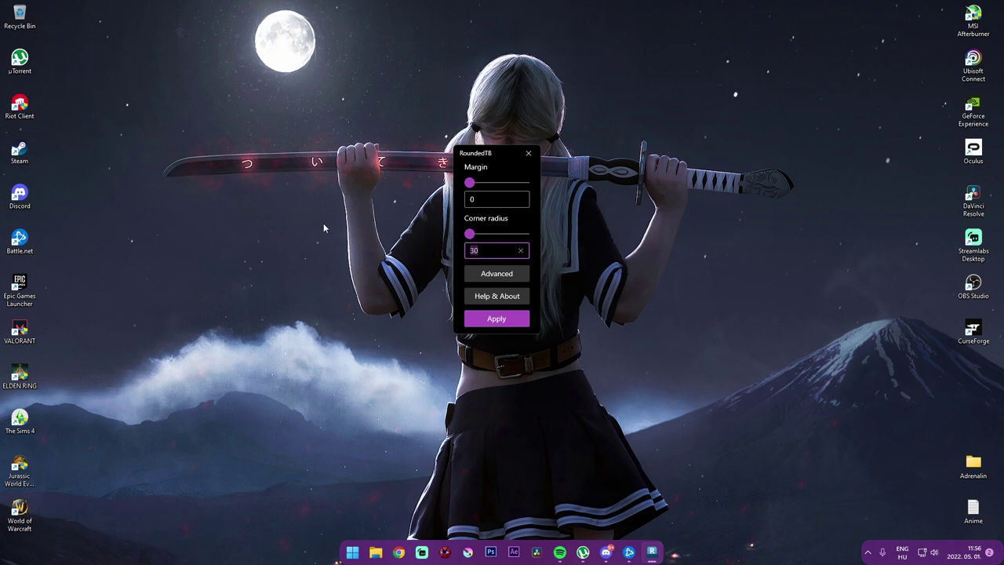
pyautogui.write('70')
pyautogui.click(488, 317)
pyautogui.write('20')
pyautogui.click(501, 322)
# Try corner radius values of 40, 30 and 10 for the taskbar, applying each one
pyautogui.doubleClick(496, 250)
pyautogui.write('40')
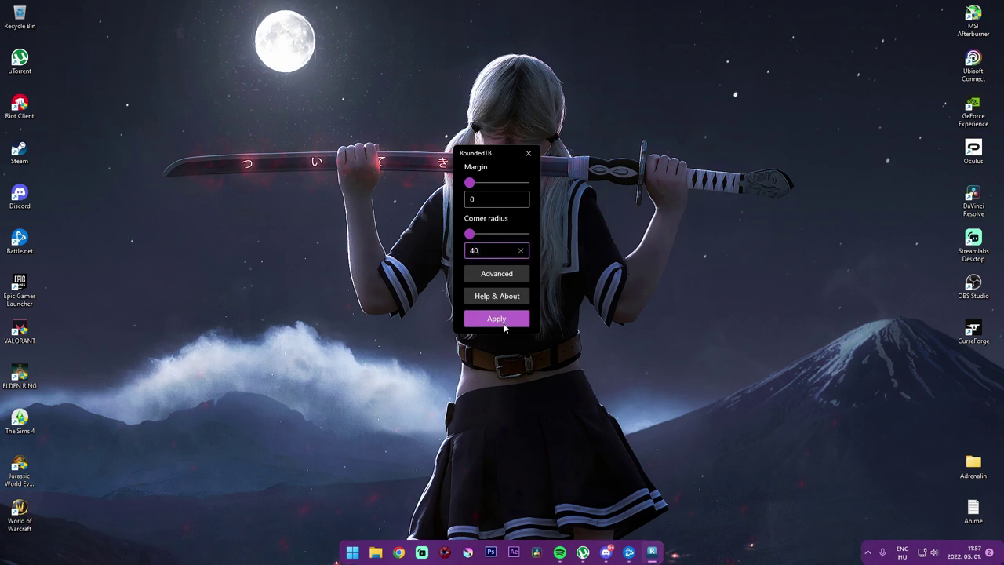
pyautogui.click(501, 320)
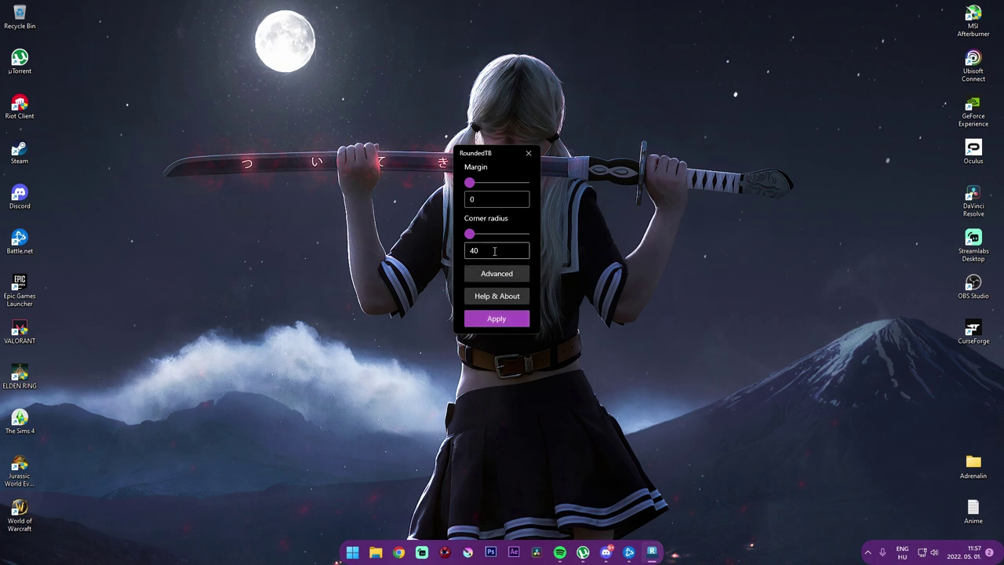
pyautogui.doubleClick(494, 250)
pyautogui.write('30')
pyautogui.click(508, 318)
pyautogui.doubleClick(494, 250)
pyautogui.write('10')
pyautogui.click(497, 319)
# Set the taskbar's corner radius to 20 and apply it
pyautogui.doubleClick(494, 250)
pyautogui.write('20')
pyautogui.click(497, 321)
# Expand RoundedTB's advanced options, review the margin and taskbar behaviour settings, and collapse them again
pyautogui.click(490, 278)
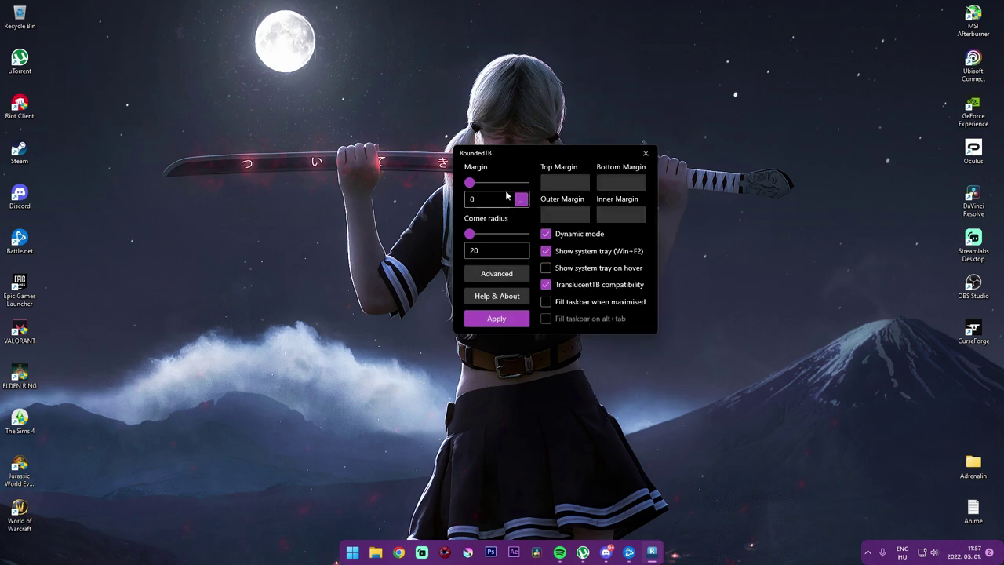
pyautogui.moveTo(489, 160); pyautogui.dragTo(452, 165)
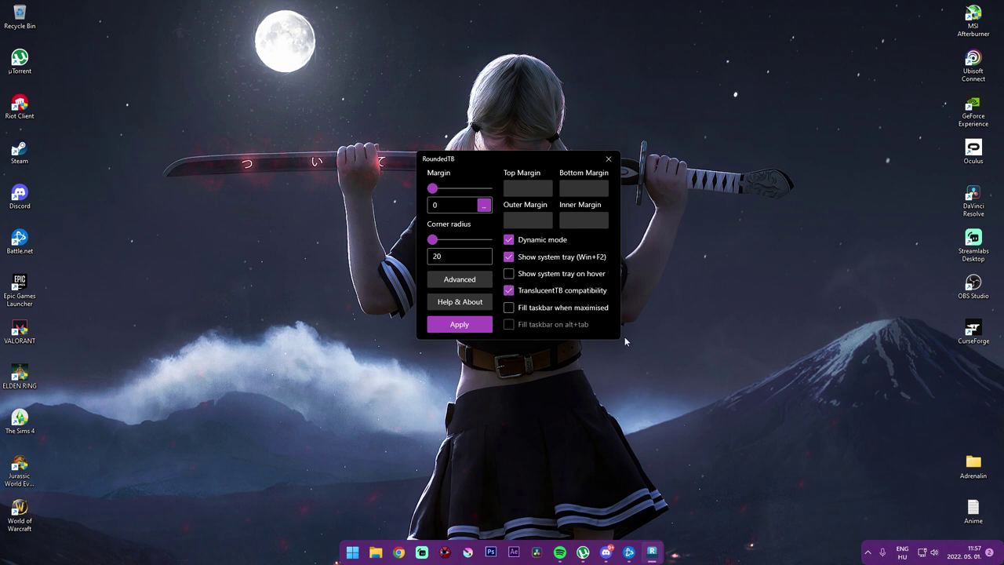
pyautogui.click(460, 279)
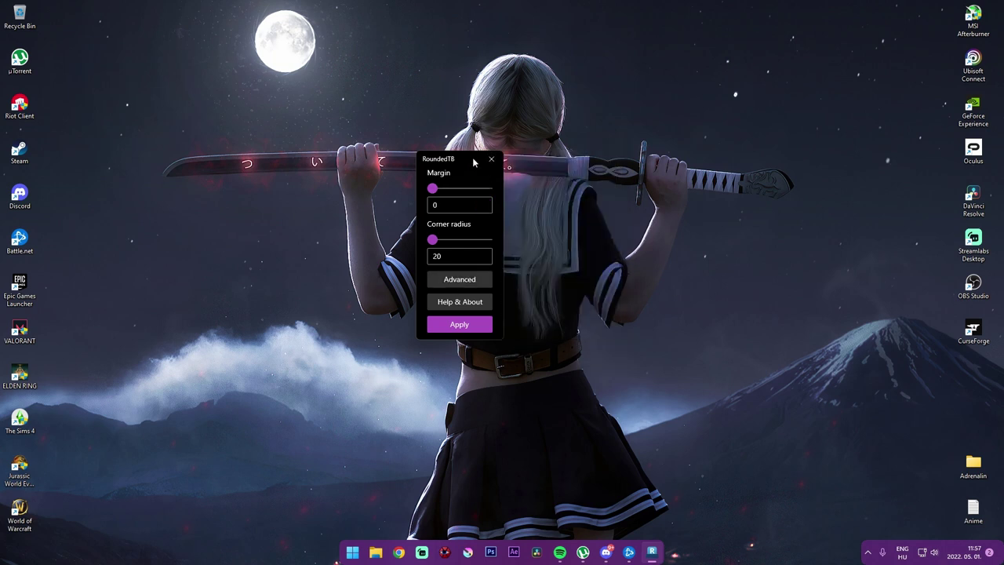
# Reposition the RoundedTB window and close it
pyautogui.moveTo(474, 163); pyautogui.dragTo(519, 165)
pyautogui.press('Tab')
pyautogui.press('Tab')
pyautogui.press('Tab')
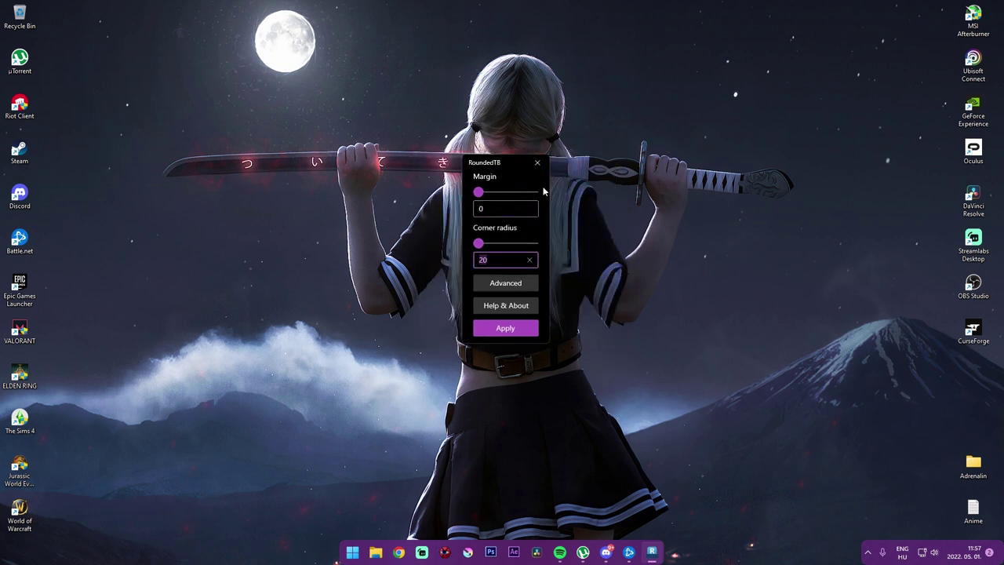
pyautogui.click(537, 163)
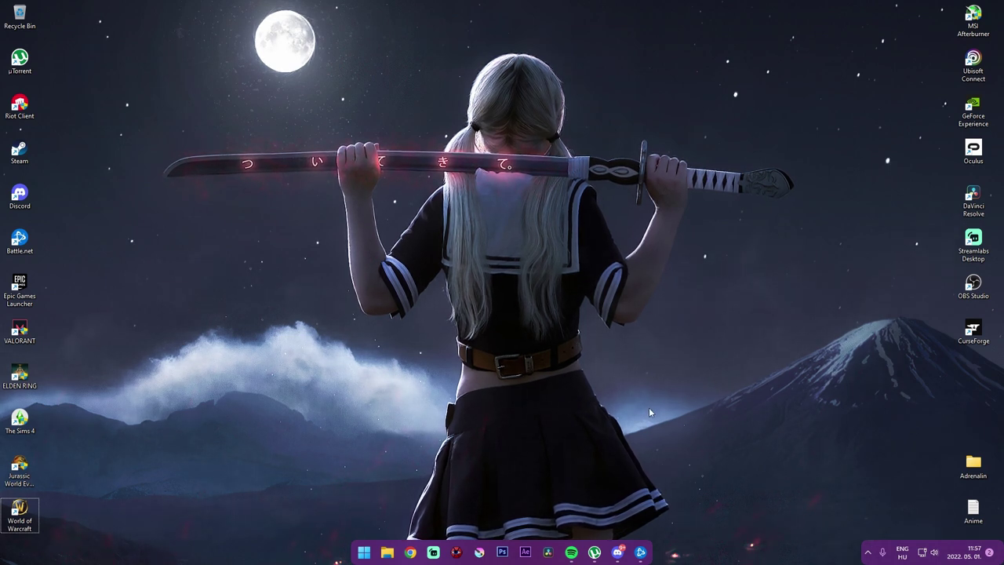
# Bring up the options of RoundedTB's hidden system tray icon to check its startup setting
pyautogui.click(868, 554)
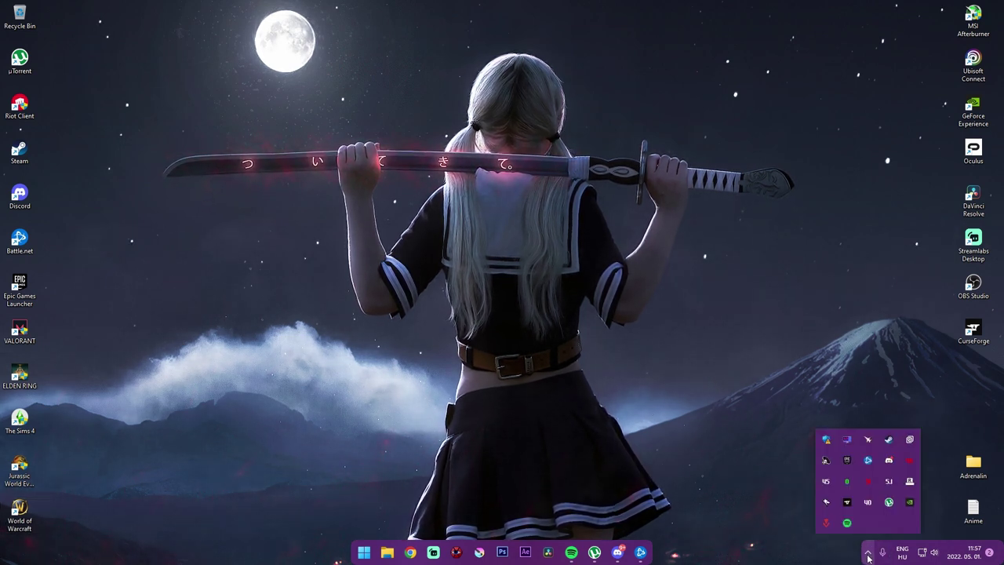
pyautogui.rightClick(911, 480)
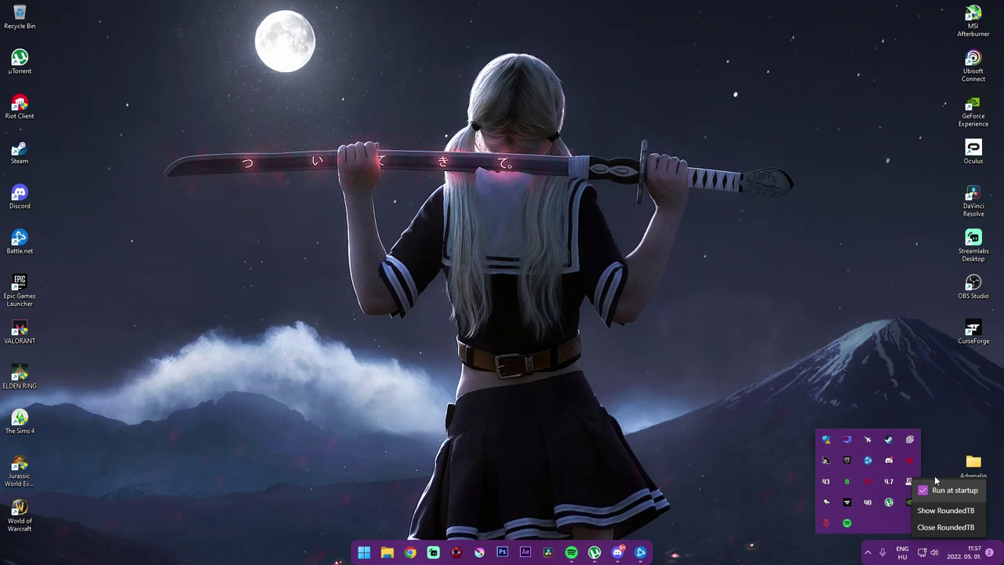
# Check RoundedTB's entry among the startup apps in Task Manager, and close Task Manager
pyautogui.click(751, 366)
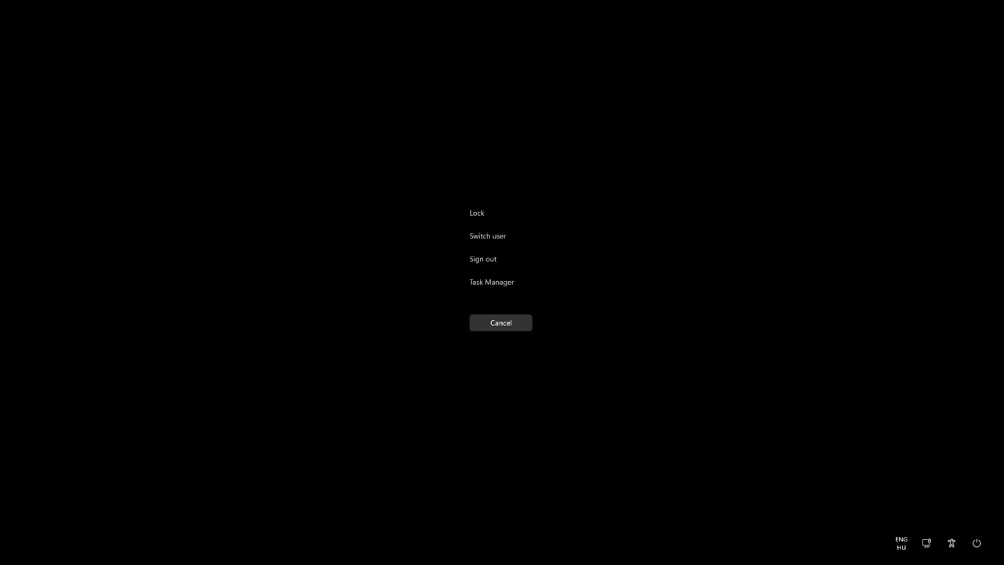
pyautogui.click(491, 281)
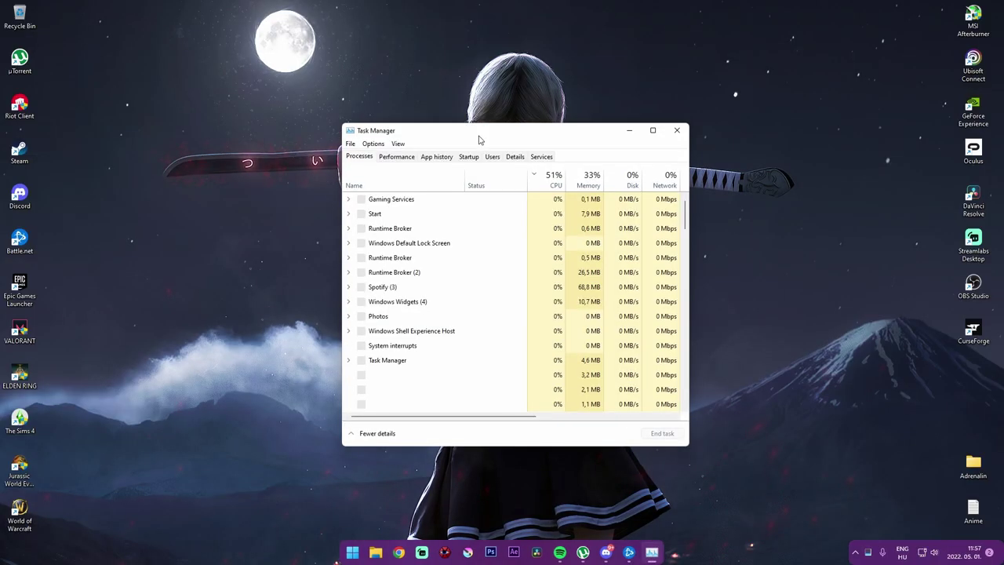
pyautogui.moveTo(480, 140); pyautogui.dragTo(481, 125)
pyautogui.click(471, 142)
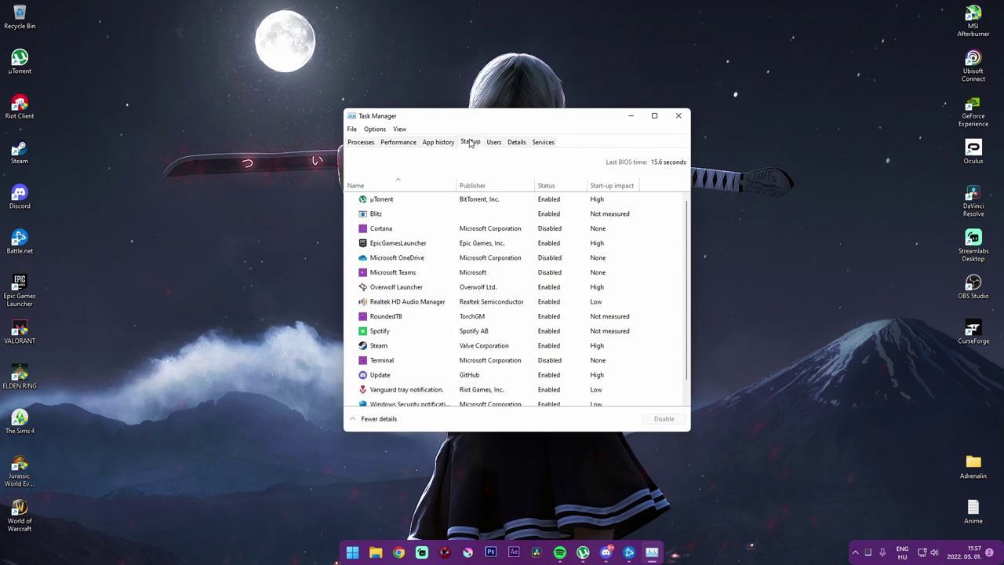
pyautogui.click(408, 301)
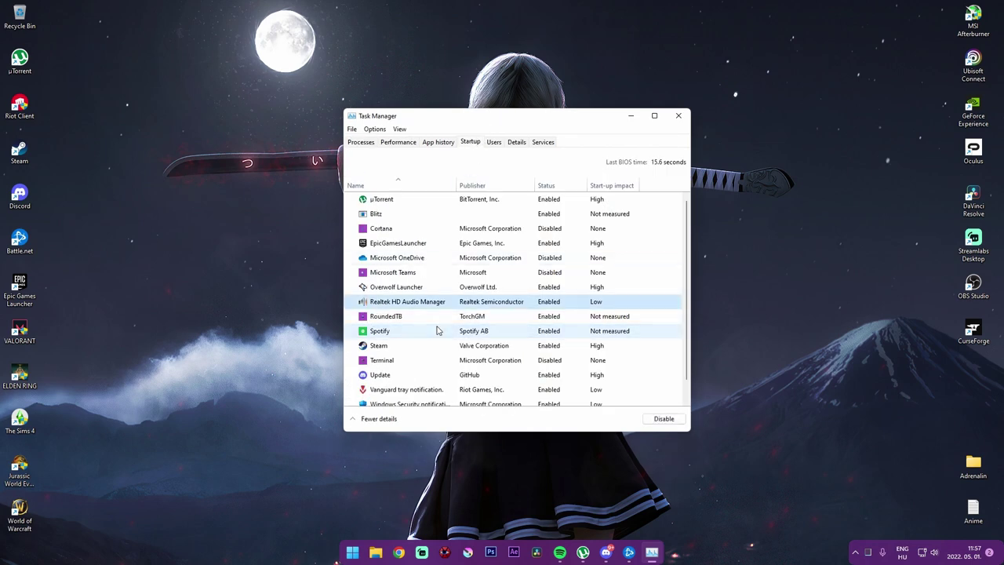
pyautogui.click(391, 317)
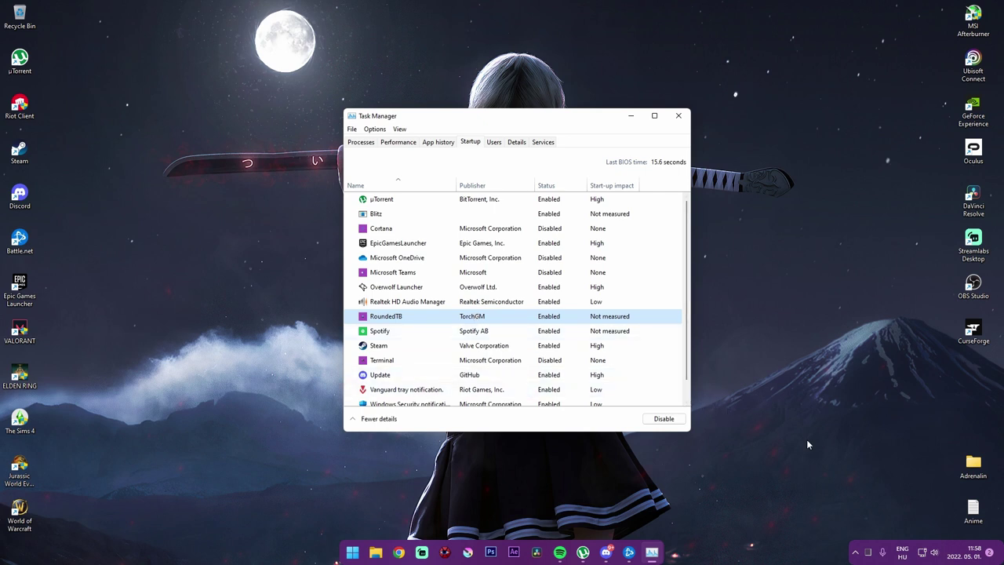
pyautogui.click(678, 115)
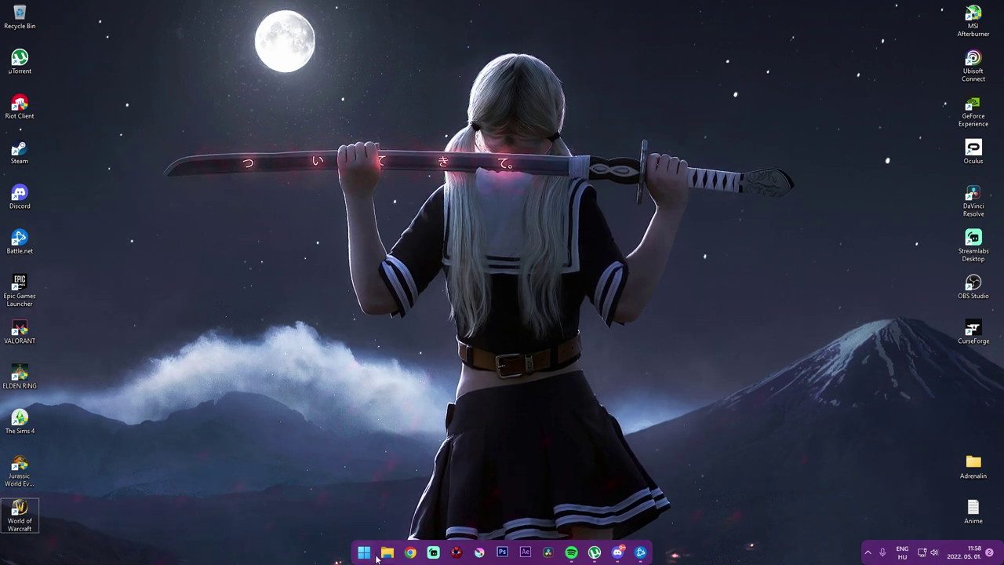
# Open and dismiss the hidden tray icons and the Start menu to check them with the rounded taskbar
pyautogui.click(868, 552)
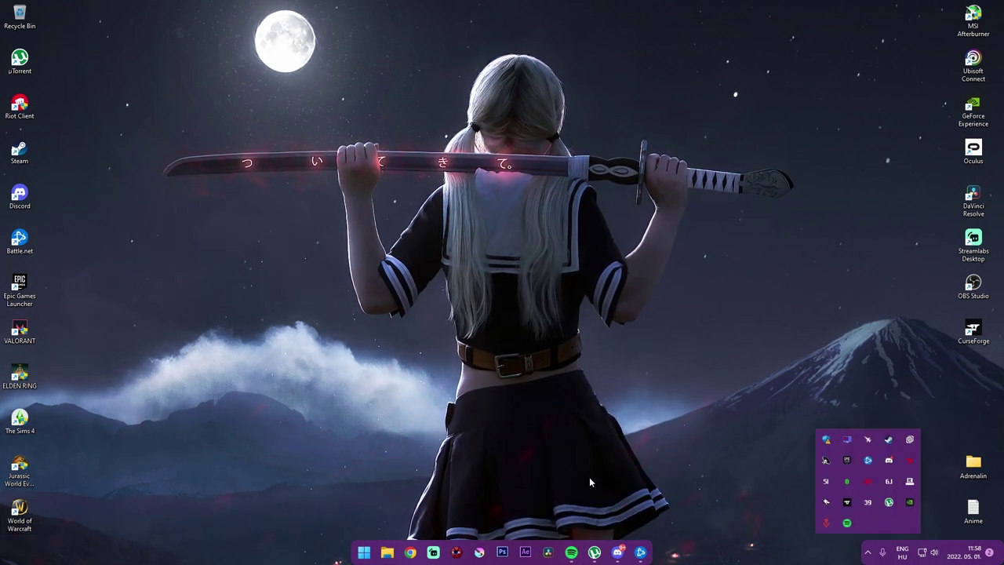
pyautogui.click(363, 552)
pyautogui.click(426, 413)
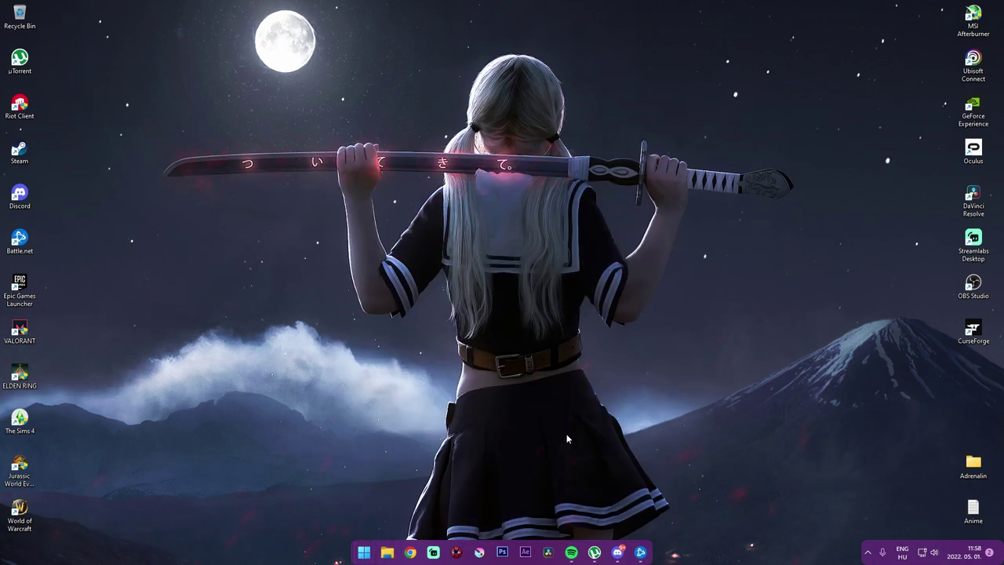
# Reposition and close a File Explorer window, and recheck the hidden tray icons with the rounded taskbar
pyautogui.moveTo(633, 94); pyautogui.dragTo(562, 96)
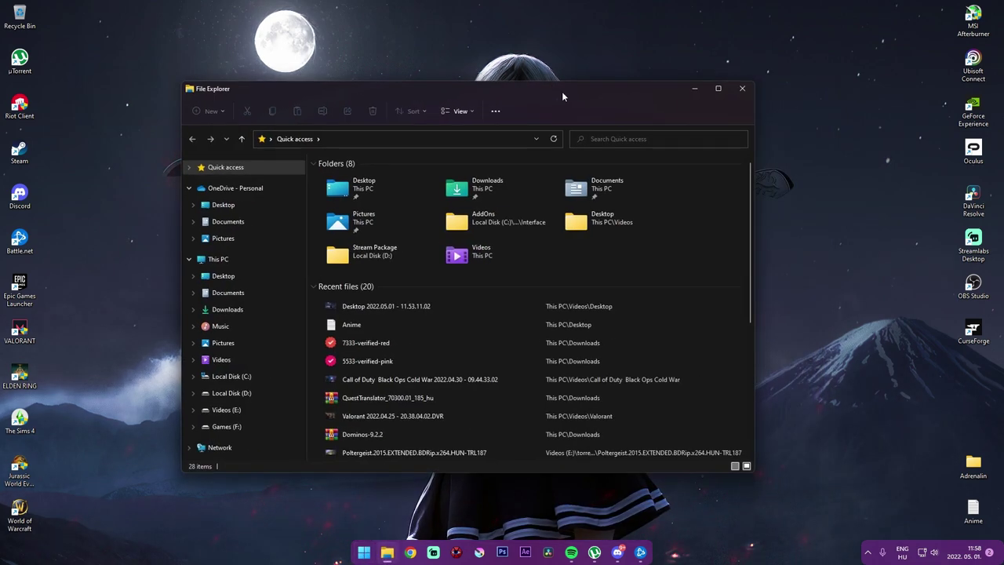
pyautogui.click(741, 89)
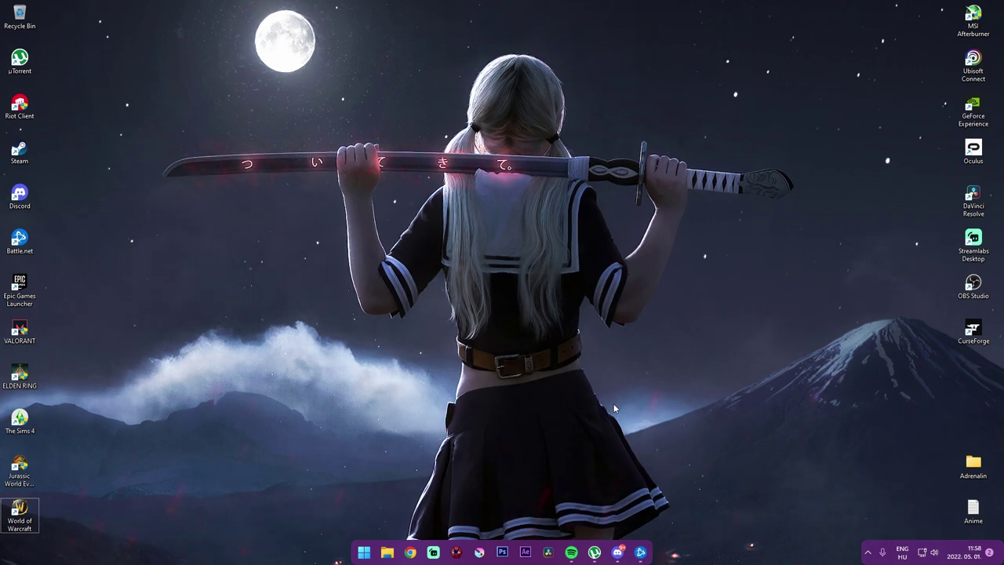
pyautogui.click(868, 552)
pyautogui.click(283, 535)
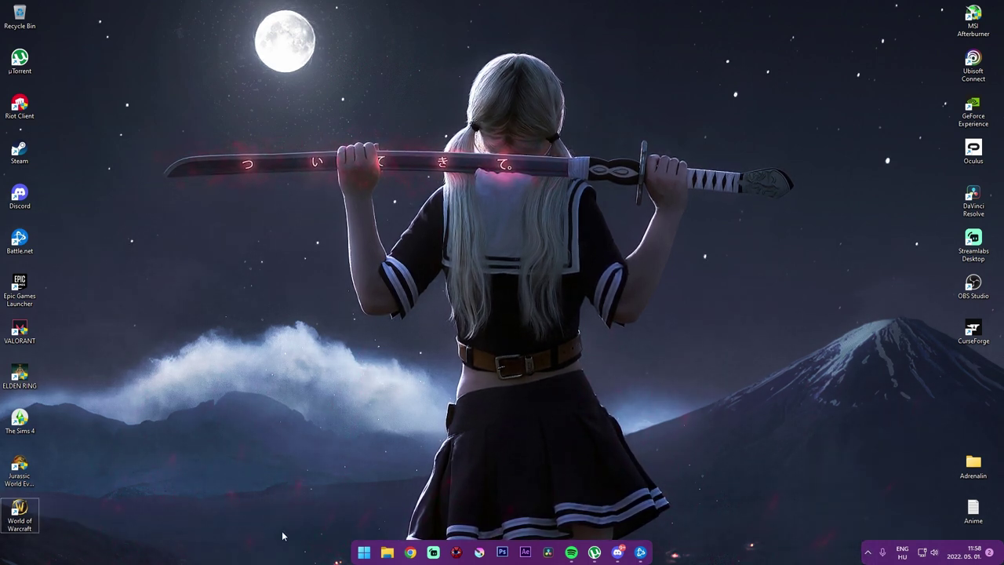